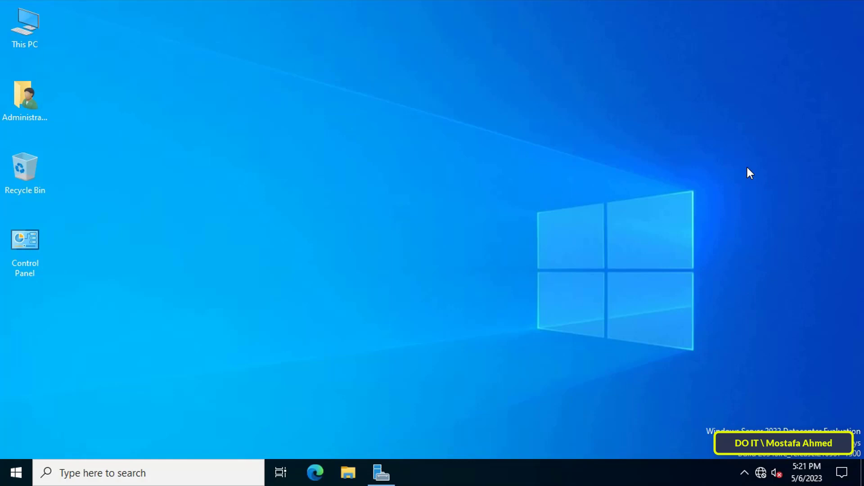
Step: Open Server Manager and bring up its Tools menu
{"action": "left_click", "coordinate": [390, 472]}
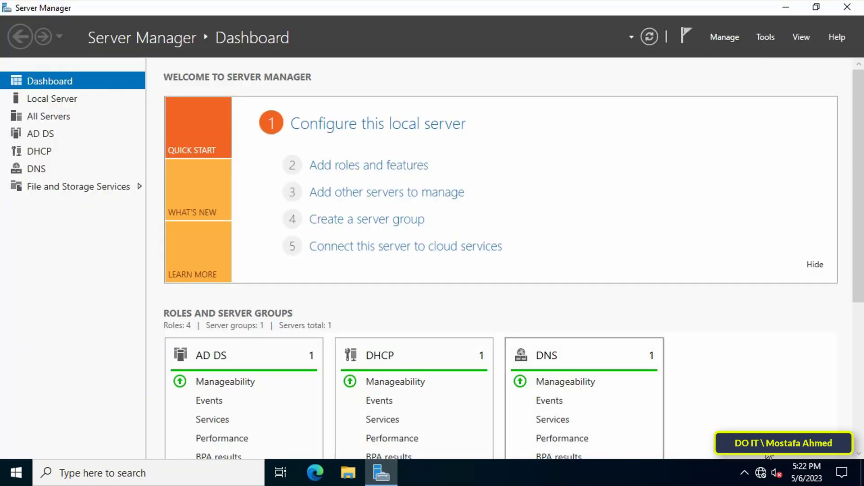
{"action": "left_click", "coordinate": [766, 37]}
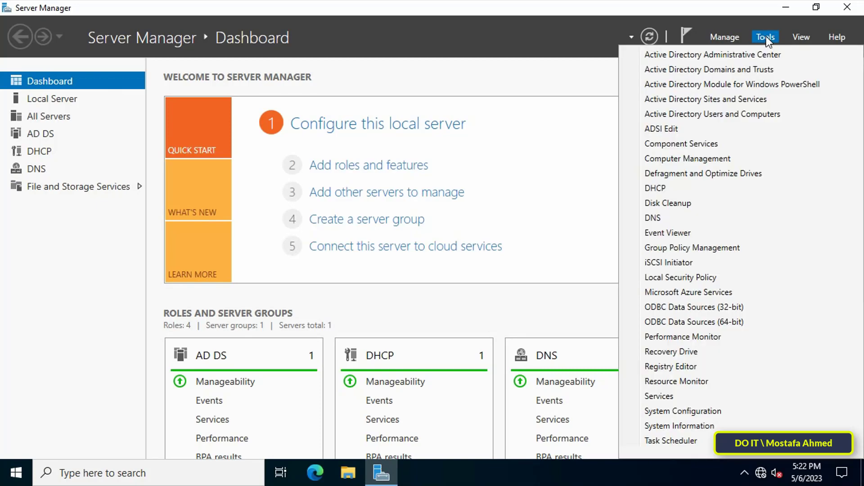
Step: Launch the DHCP console maximized and expand server2022.doit.com in a widened tree
{"action": "left_click", "coordinate": [783, 189]}
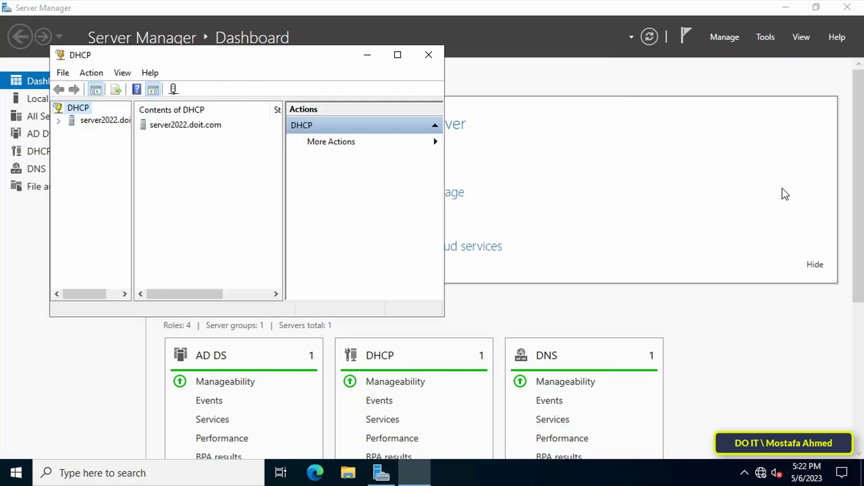
{"action": "left_click", "coordinate": [398, 56]}
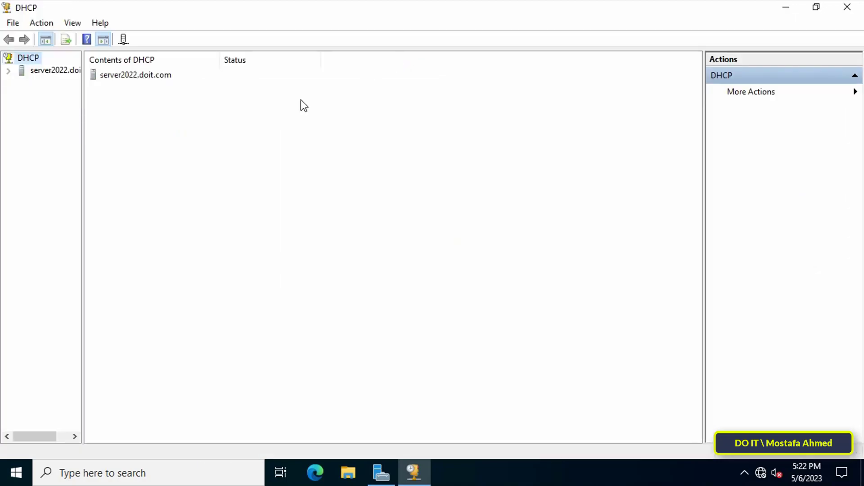
{"action": "left_click_drag", "start_coordinate": [82, 238], "coordinate": [132, 239]}
{"action": "double_click", "coordinate": [30, 70]}
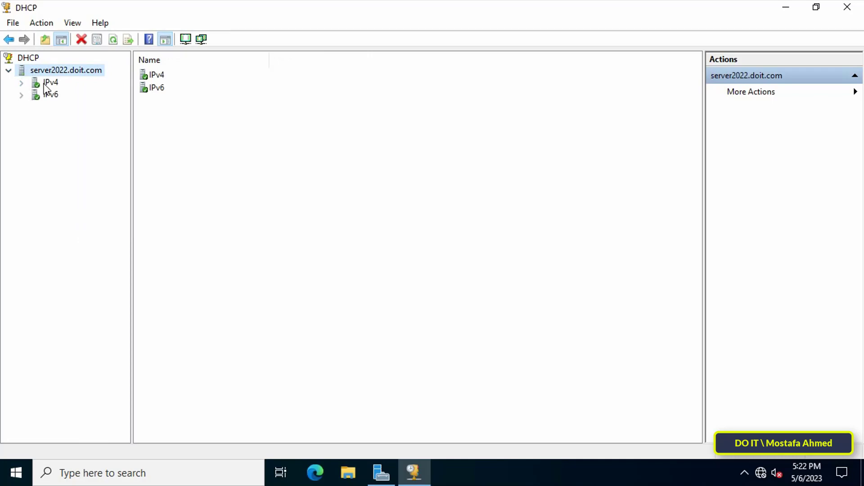
Step: Expand IPv4 and Scope [192.168.1.0] LAN, then open the Reservations context menu
{"action": "double_click", "coordinate": [42, 83]}
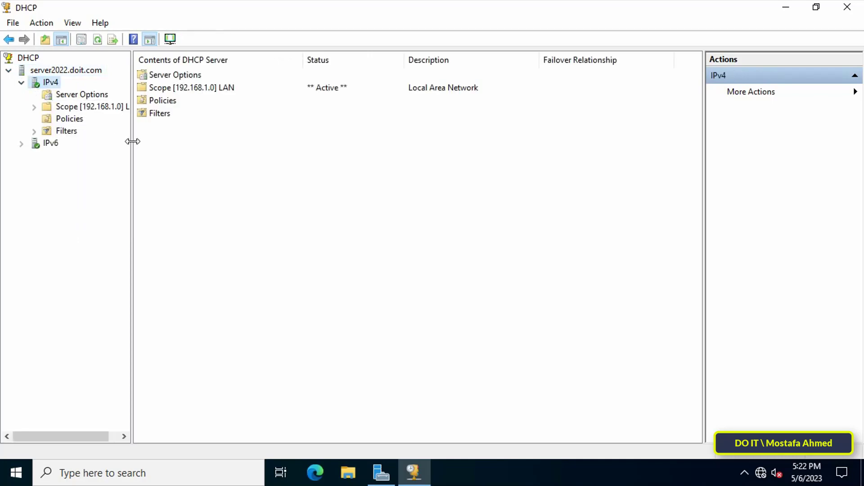
{"action": "left_click_drag", "start_coordinate": [132, 143], "coordinate": [210, 143]}
{"action": "double_click", "coordinate": [112, 108]}
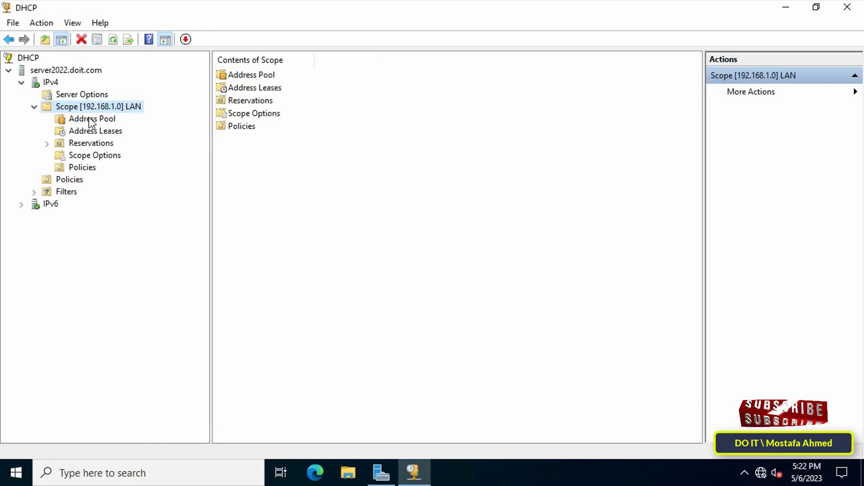
{"action": "left_click", "coordinate": [92, 142]}
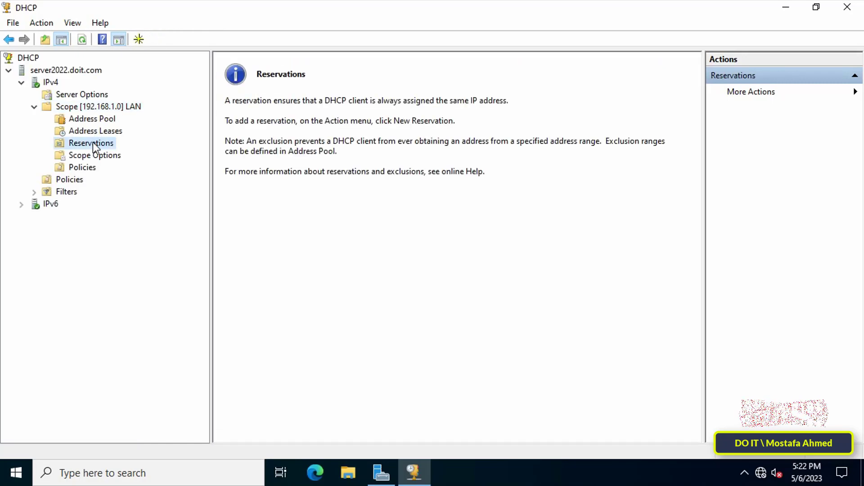
{"action": "right_click", "coordinate": [111, 146]}
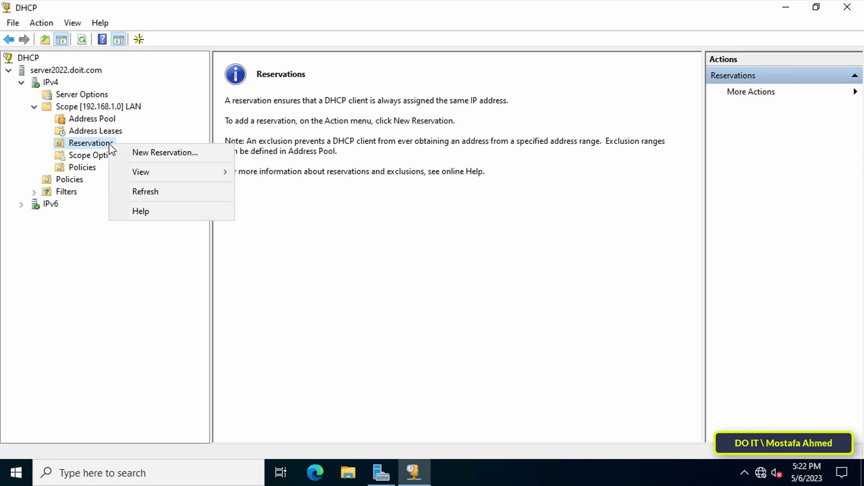
Step: Start a New Reservation and move its dialog aside
{"action": "left_click", "coordinate": [220, 156]}
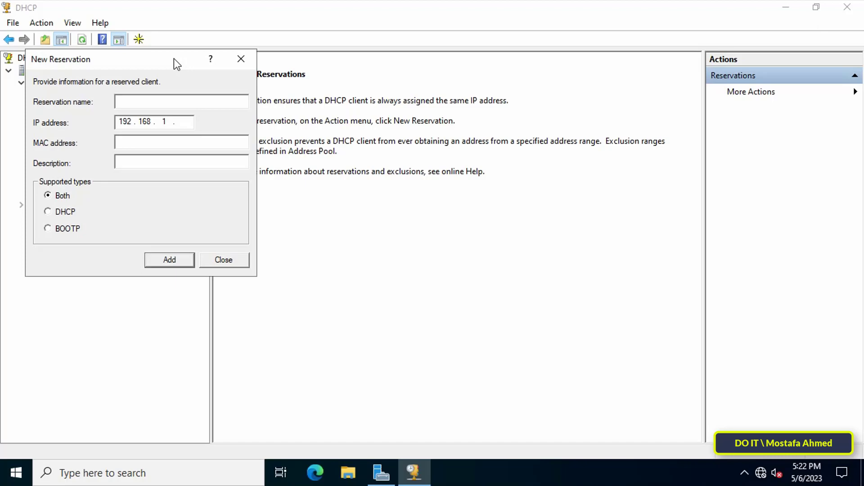
{"action": "left_click_drag", "start_coordinate": [180, 60], "coordinate": [415, 82]}
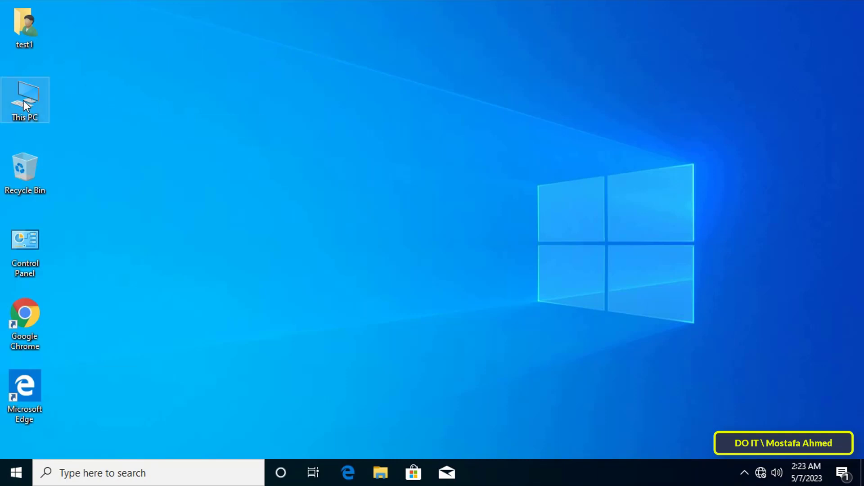
Step: Confirm in This PC's properties that the computer is DOIT2, then open the network tray menu
{"action": "right_click", "coordinate": [23, 101]}
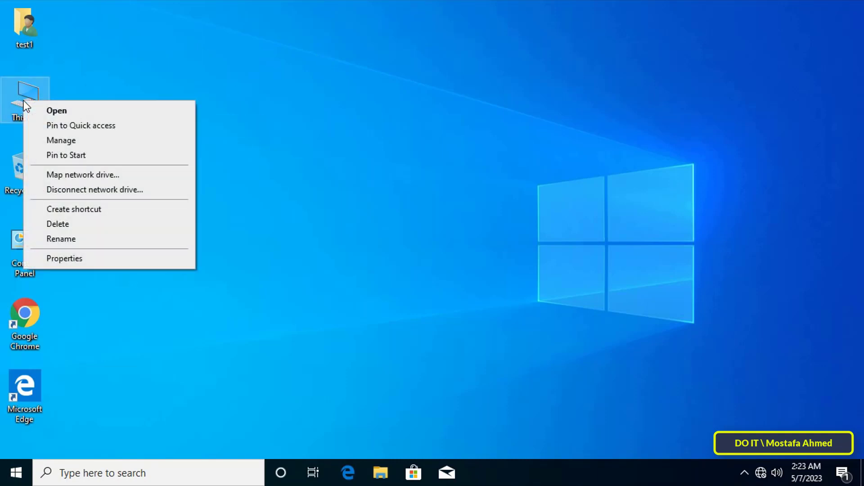
{"action": "left_click", "coordinate": [145, 260]}
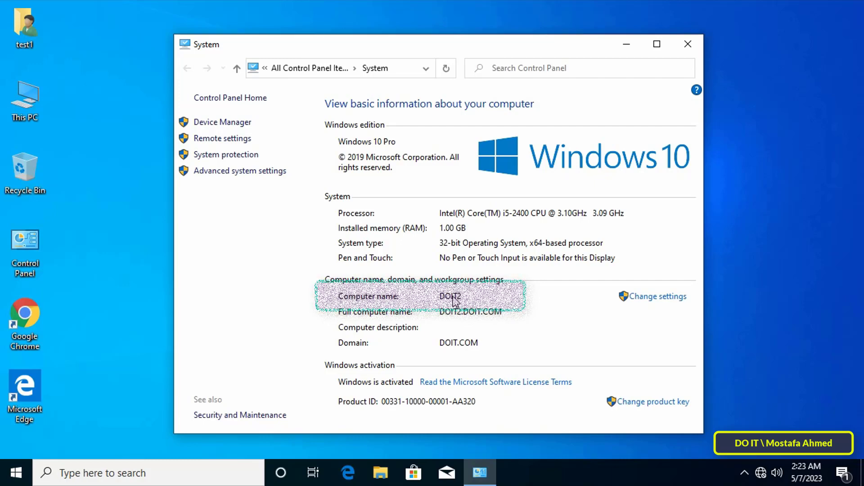
{"action": "left_click", "coordinate": [691, 50]}
{"action": "right_click", "coordinate": [761, 469]}
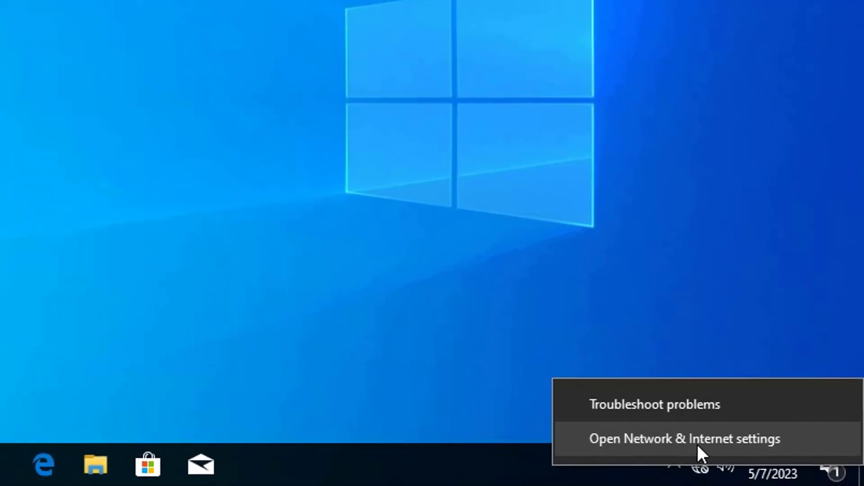
Step: Open Ethernet0's connection details and select its Physical Address 00-0C-29-1E-71-76
{"action": "left_click", "coordinate": [682, 436]}
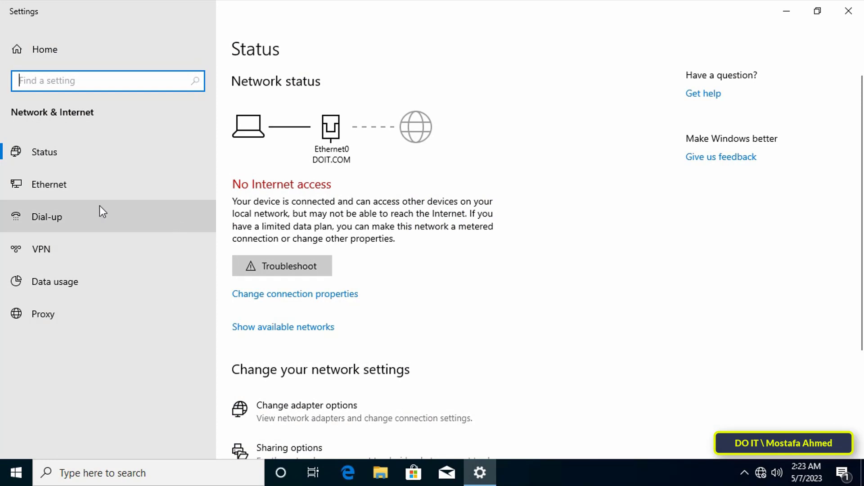
{"action": "left_click", "coordinate": [71, 188]}
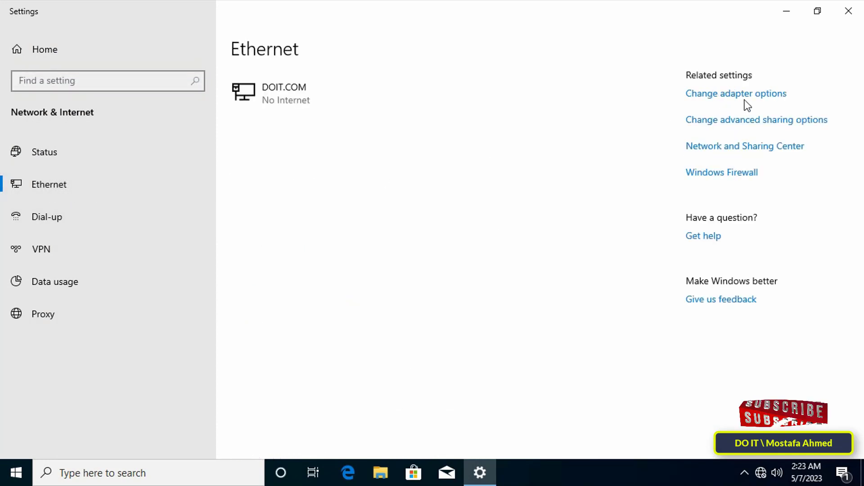
{"action": "left_click", "coordinate": [751, 102]}
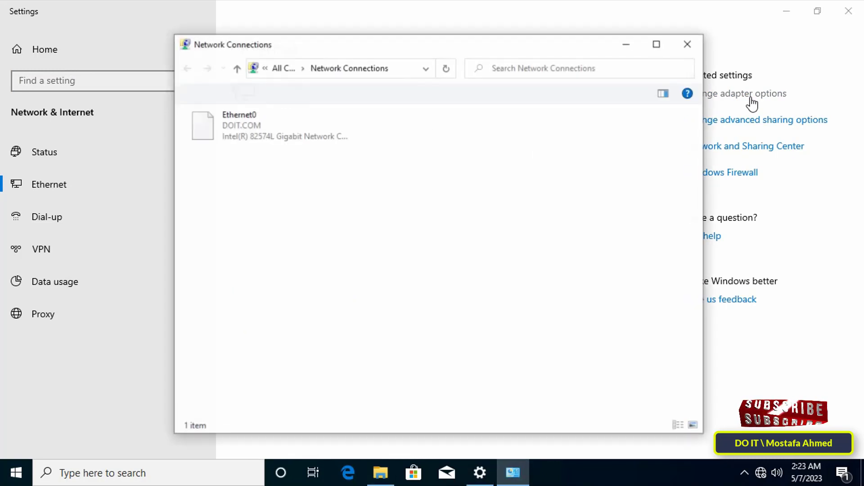
{"action": "double_click", "coordinate": [231, 134]}
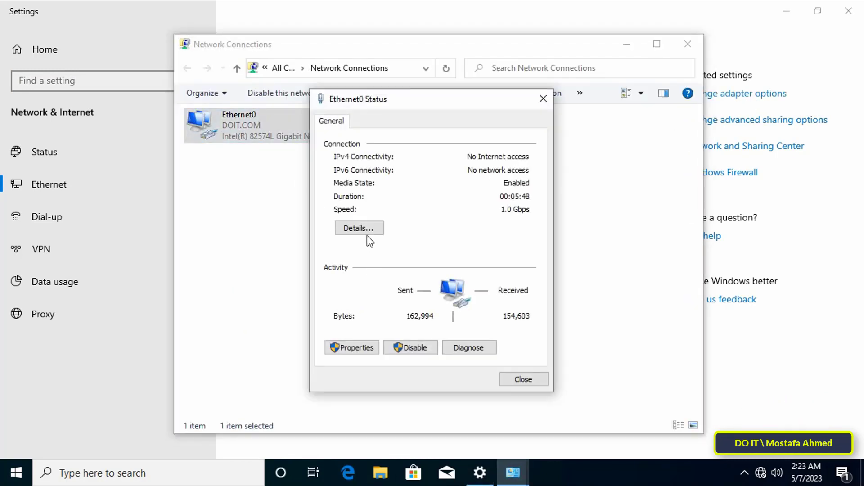
{"action": "left_click", "coordinate": [366, 230]}
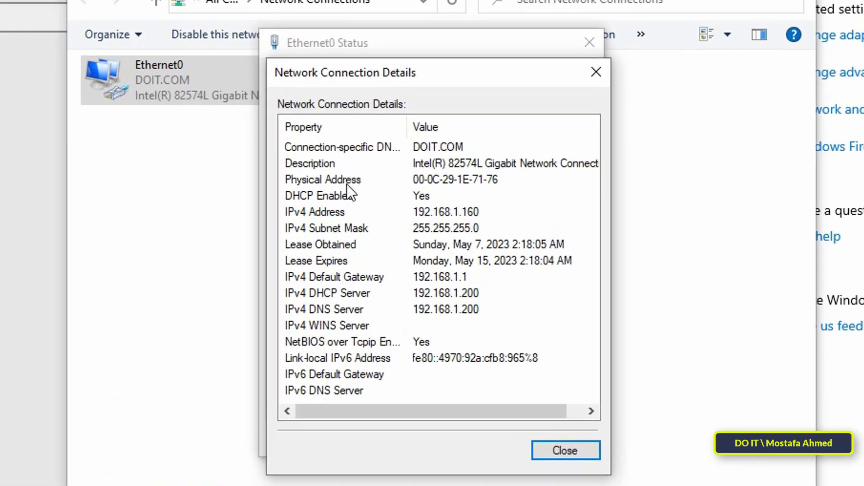
{"action": "left_click", "coordinate": [371, 195]}
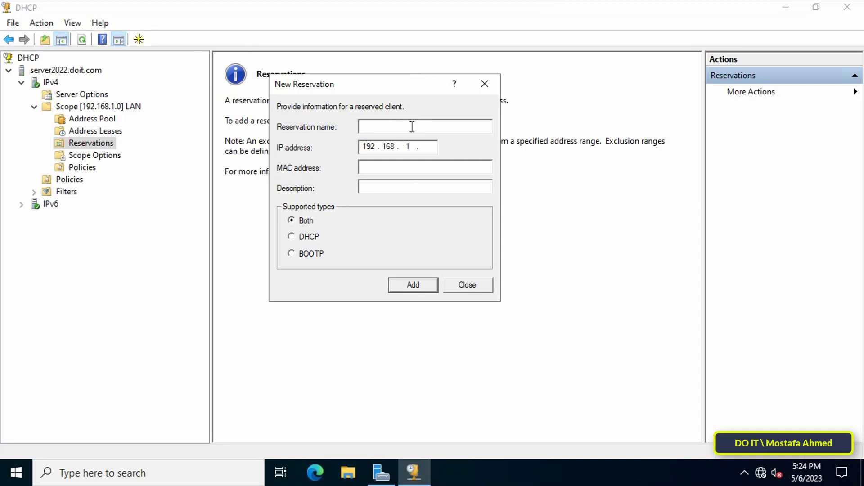
Step: Add reservation DOIT2 at 192.168.1.155 for MAC 00-0C-29-1E-71-76 and select it in the list
{"action": "type", "text": "DOIT2"}
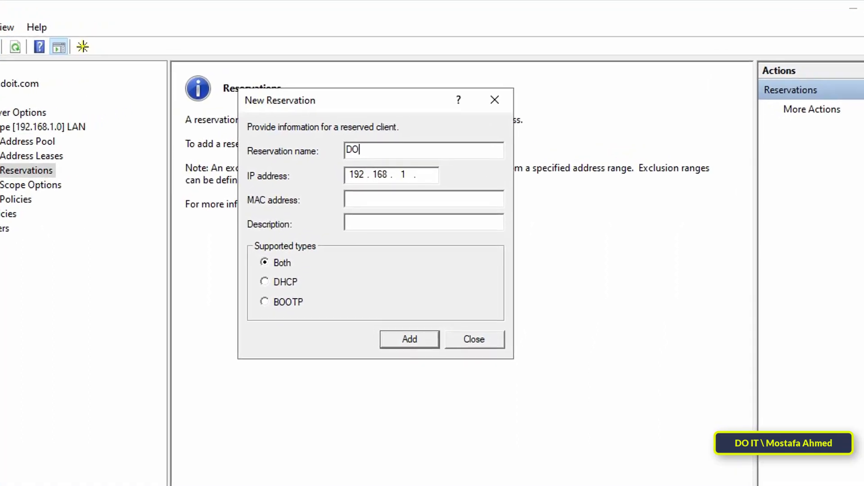
{"action": "left_click", "coordinate": [436, 175]}
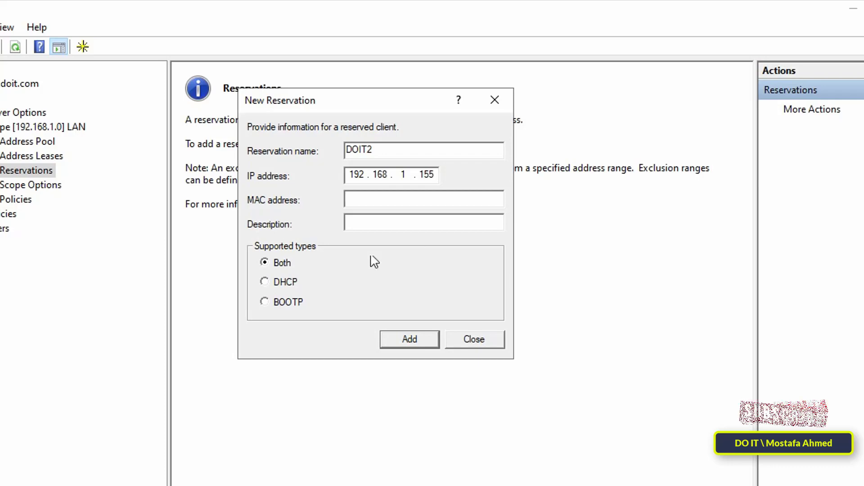
{"action": "type", "text": "00-0C-"}
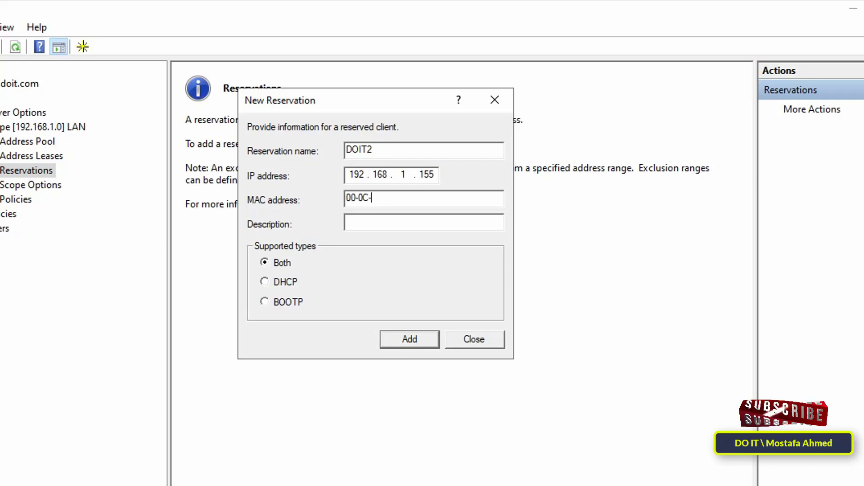
{"action": "type", "text": "29-1E-71-76"}
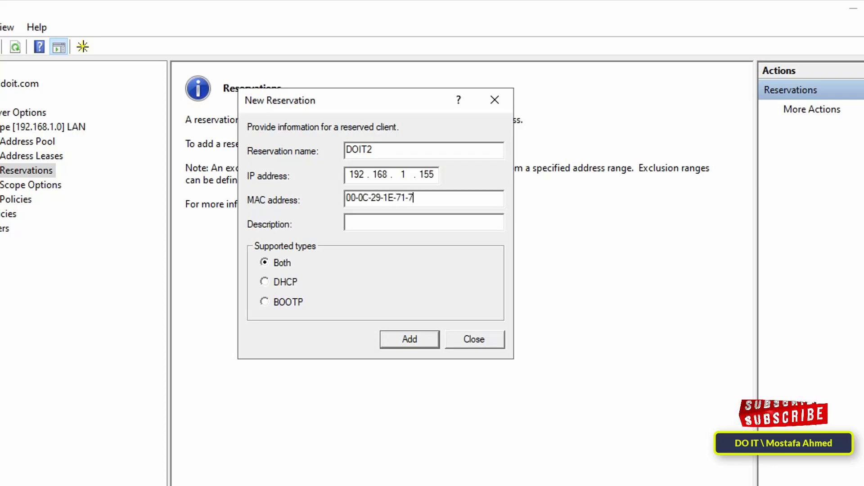
{"action": "left_click", "coordinate": [412, 339]}
{"action": "left_click", "coordinate": [473, 339]}
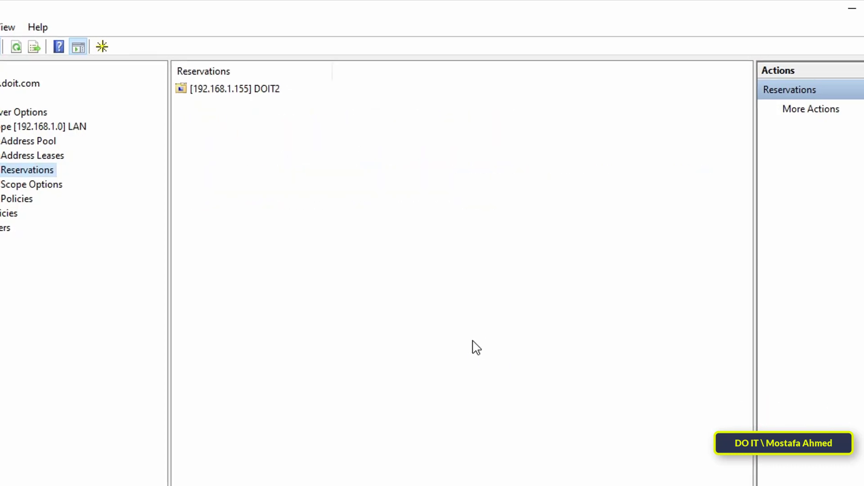
{"action": "left_click", "coordinate": [204, 90]}
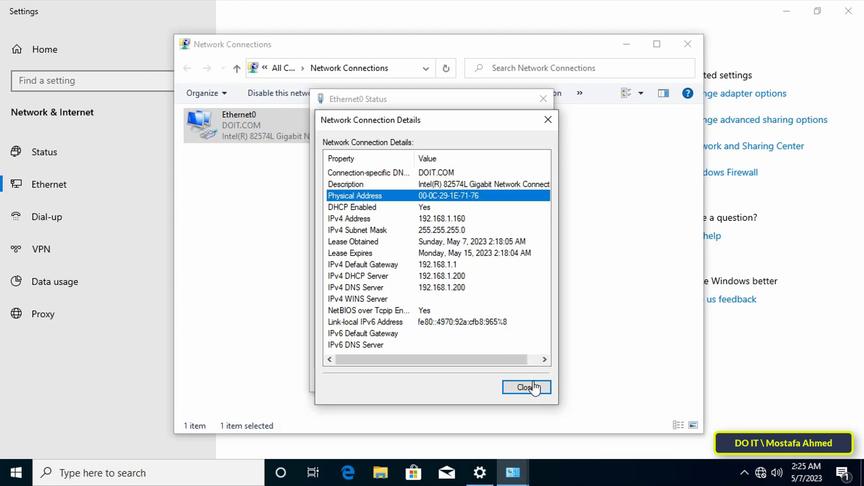
Step: Close the Details, Ethernet0 Status, Network Connections and Settings windows
{"action": "left_click", "coordinate": [534, 387]}
{"action": "left_click", "coordinate": [523, 379]}
{"action": "left_click", "coordinate": [688, 44]}
{"action": "left_click", "coordinate": [848, 11]}
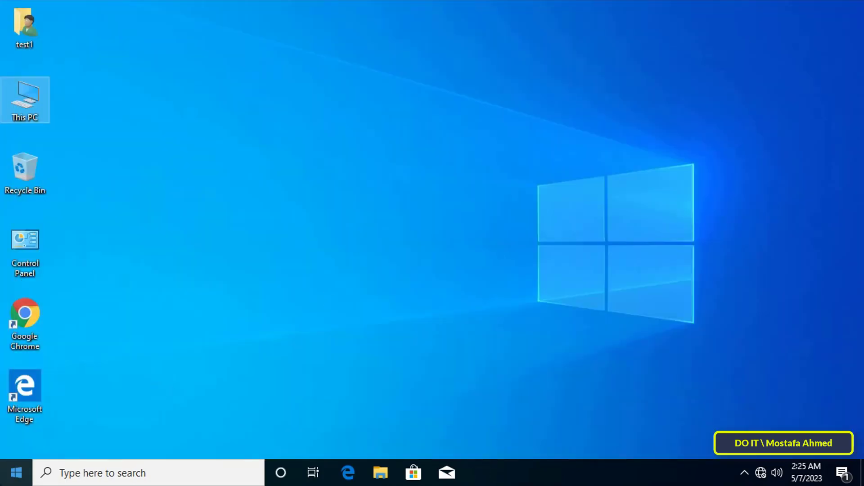
Step: Restart the Windows 10 PC and sign back in with the account password
{"action": "left_click", "coordinate": [16, 474]}
{"action": "left_click", "coordinate": [17, 445]}
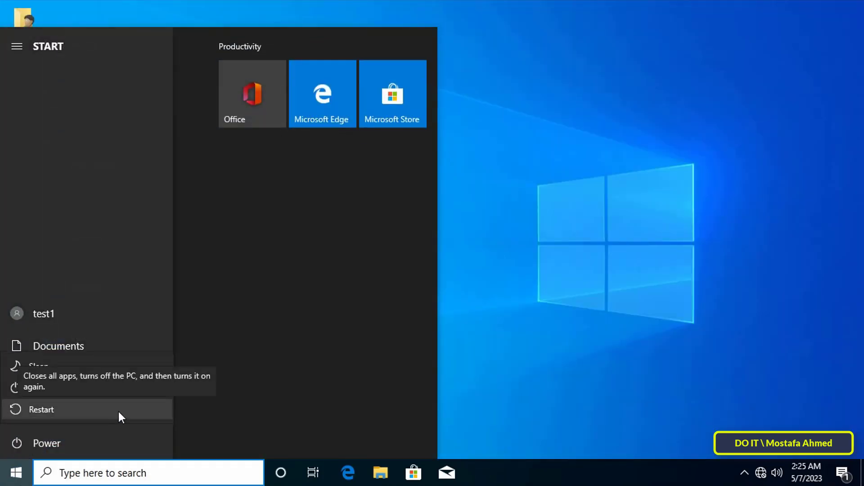
{"action": "left_click", "coordinate": [118, 411]}
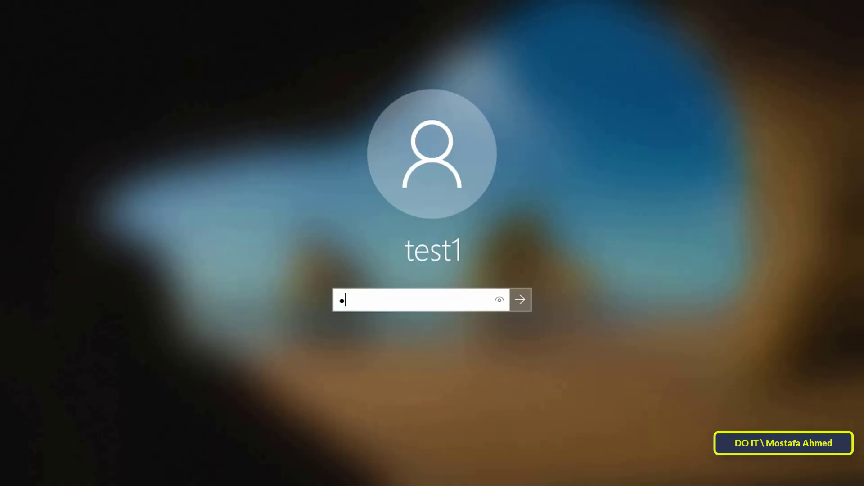
{"action": "type", "text": "23456"}
{"action": "key", "text": "Return"}
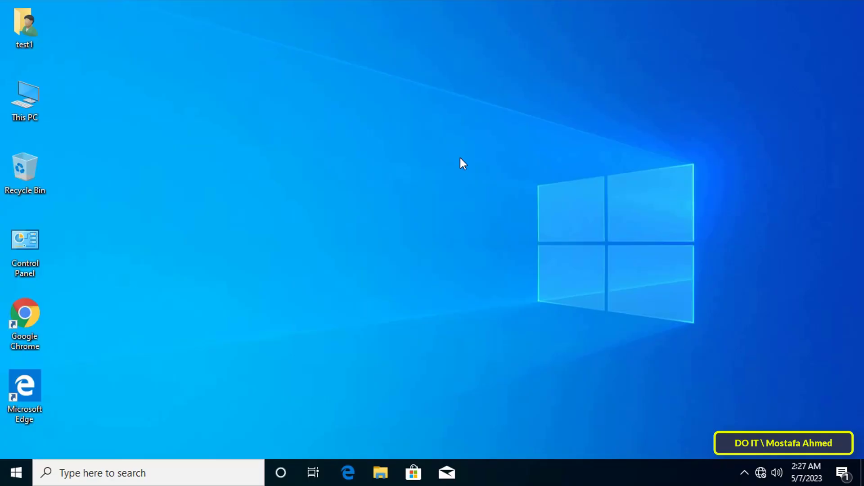
Step: Open Ethernet0's connection details to verify address 192.168.1.155 from DHCP server 192.168.1.200
{"action": "right_click", "coordinate": [761, 473]}
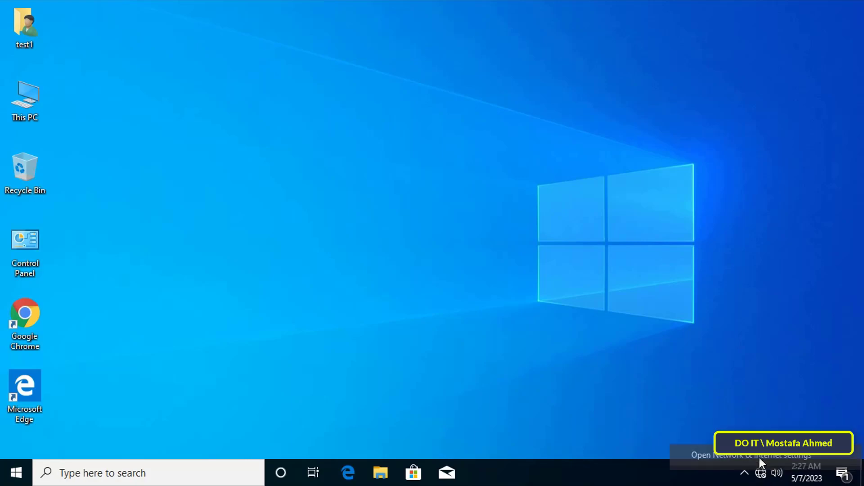
{"action": "left_click", "coordinate": [742, 463]}
{"action": "left_click", "coordinate": [77, 188]}
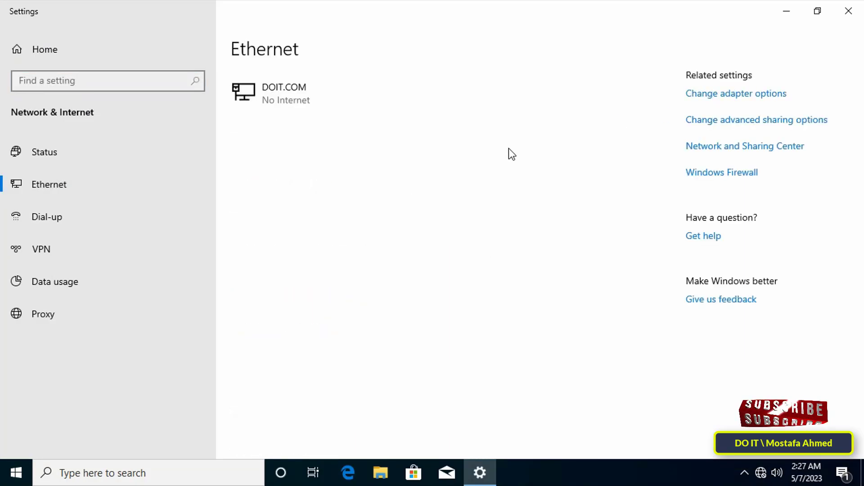
{"action": "left_click", "coordinate": [700, 95]}
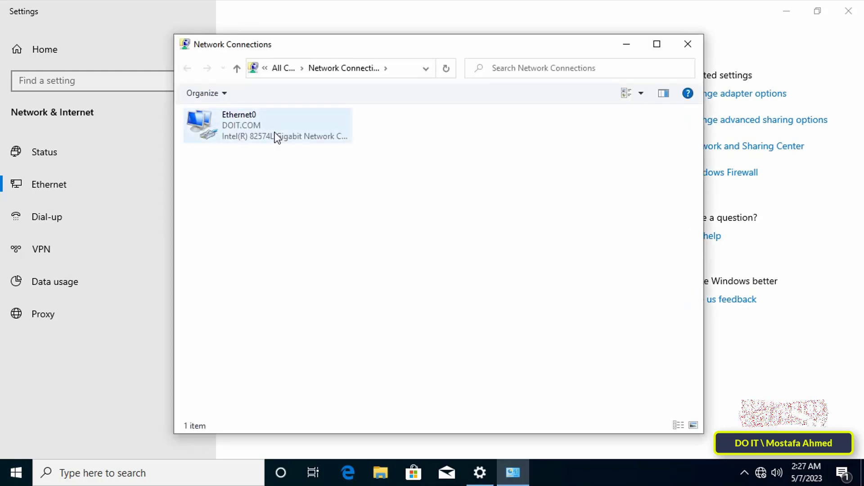
{"action": "double_click", "coordinate": [276, 137]}
{"action": "left_click", "coordinate": [356, 228]}
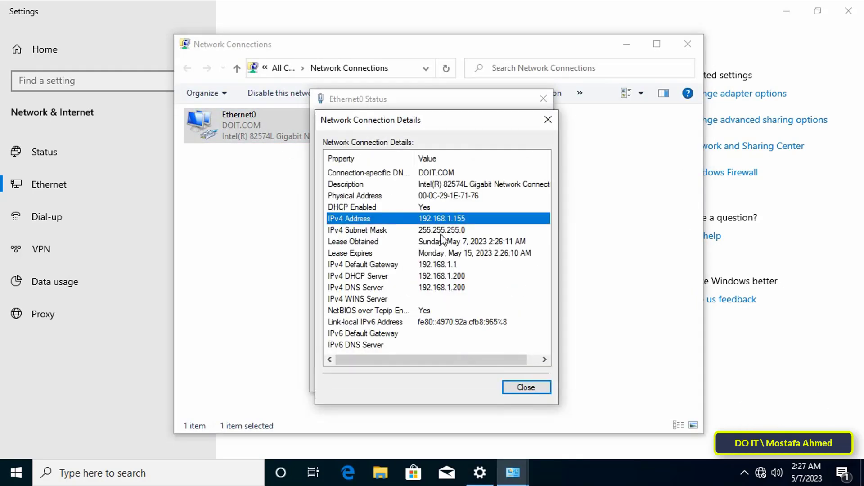